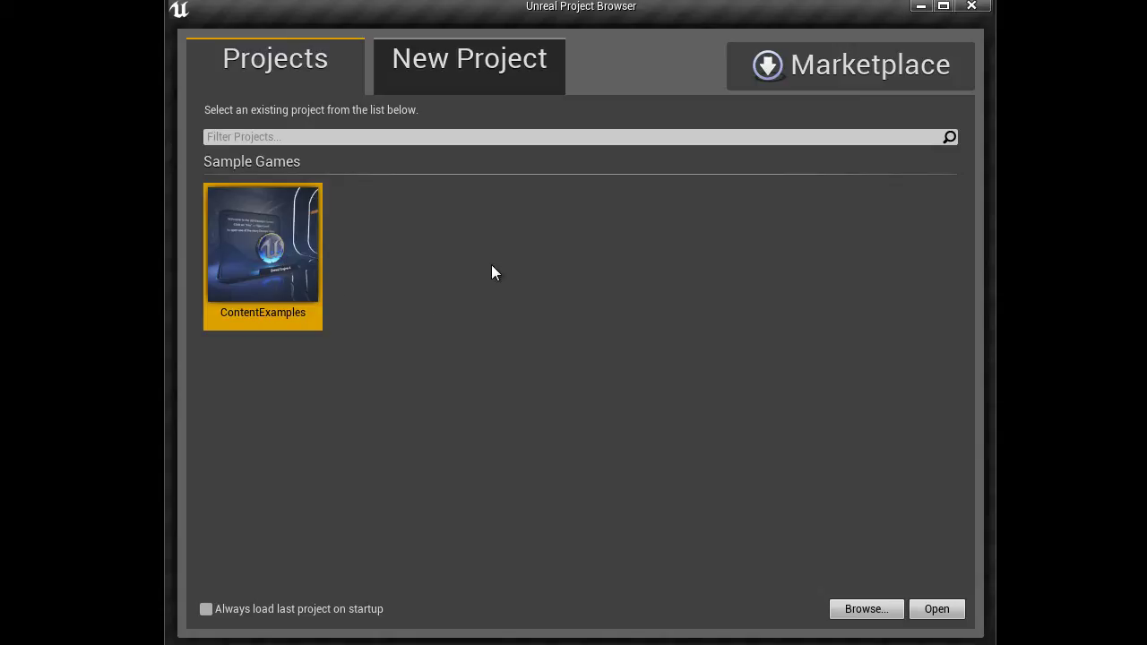
Open the ContentExamples project from the Projects tab of the Project Browser
{"action": "left_click", "coordinate": [942, 597]}
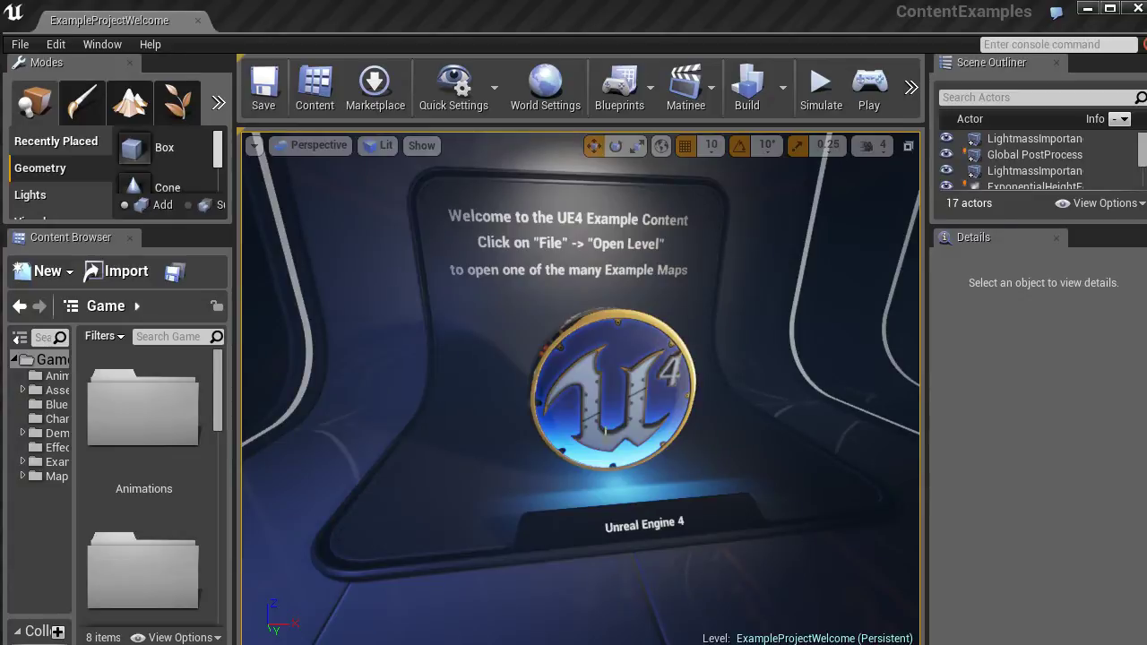
{"action": "middle_click_drag", "start_coordinate": [566, 388], "coordinate": [562, 390]}
{"action": "left_click_drag", "start_coordinate": [561, 390], "coordinate": [475, 362]}
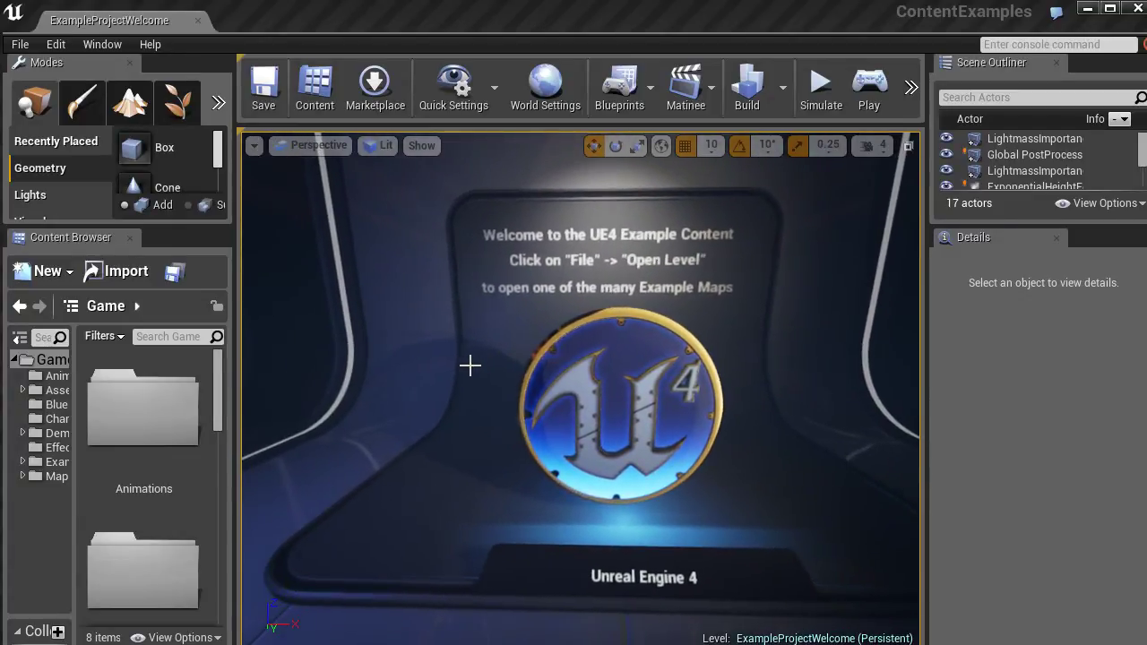
{"action": "left_click_drag", "start_coordinate": [476, 362], "coordinate": [478, 343]}
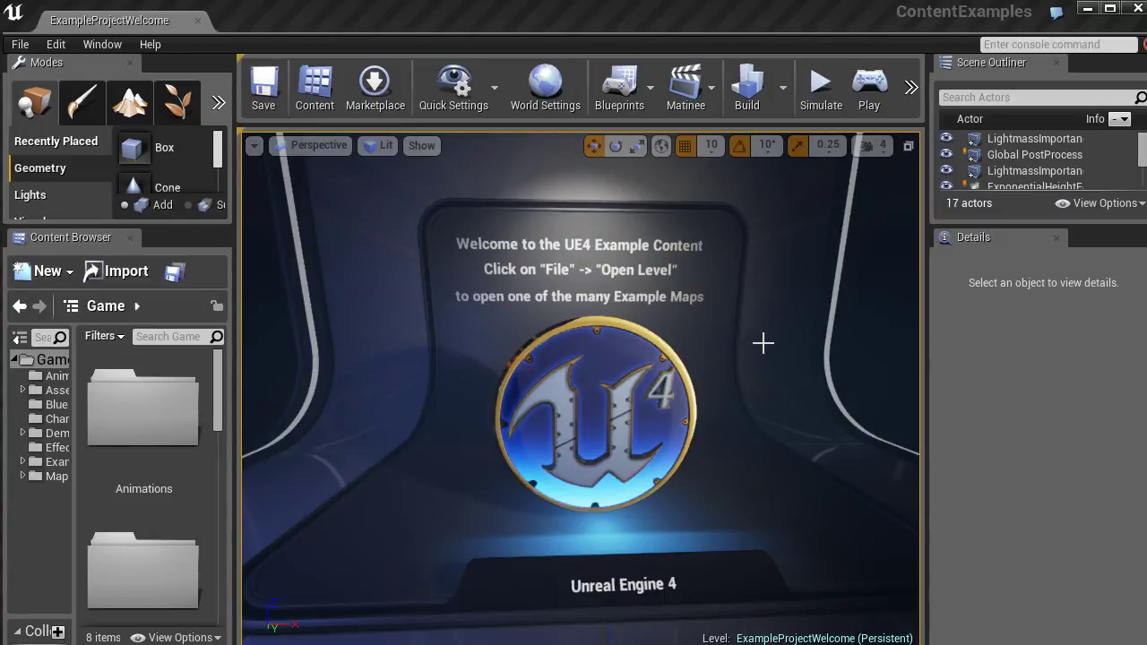
Load Animation.umap from the ContentExamples Maps folder via File > Open Level
{"action": "left_click", "coordinate": [21, 45]}
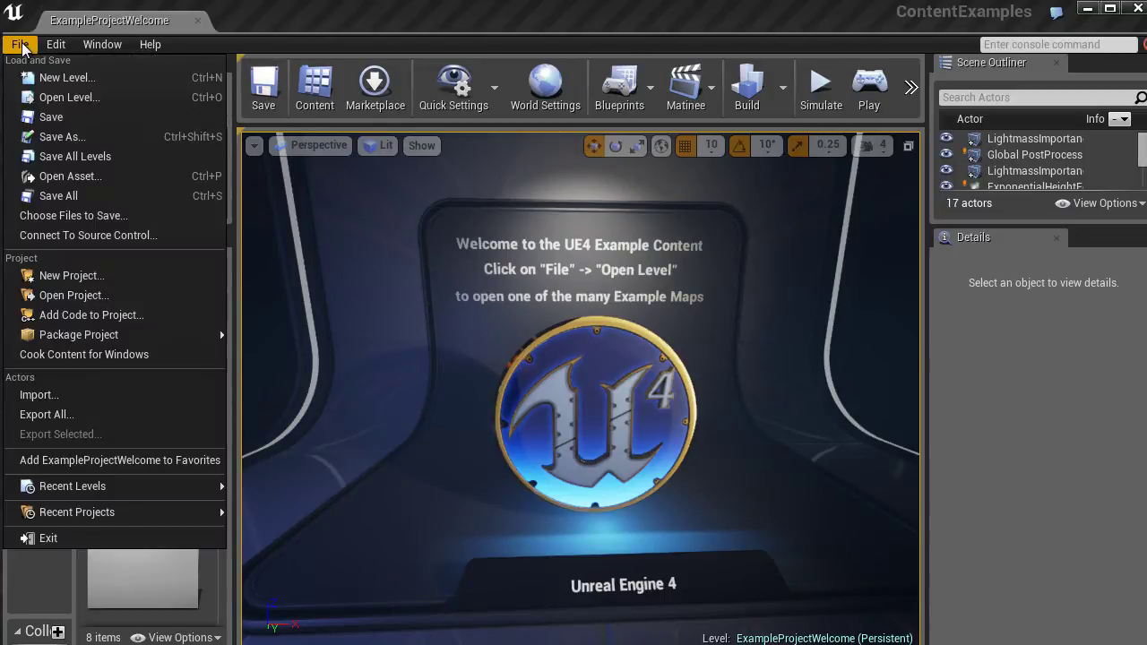
{"action": "left_click", "coordinate": [68, 97]}
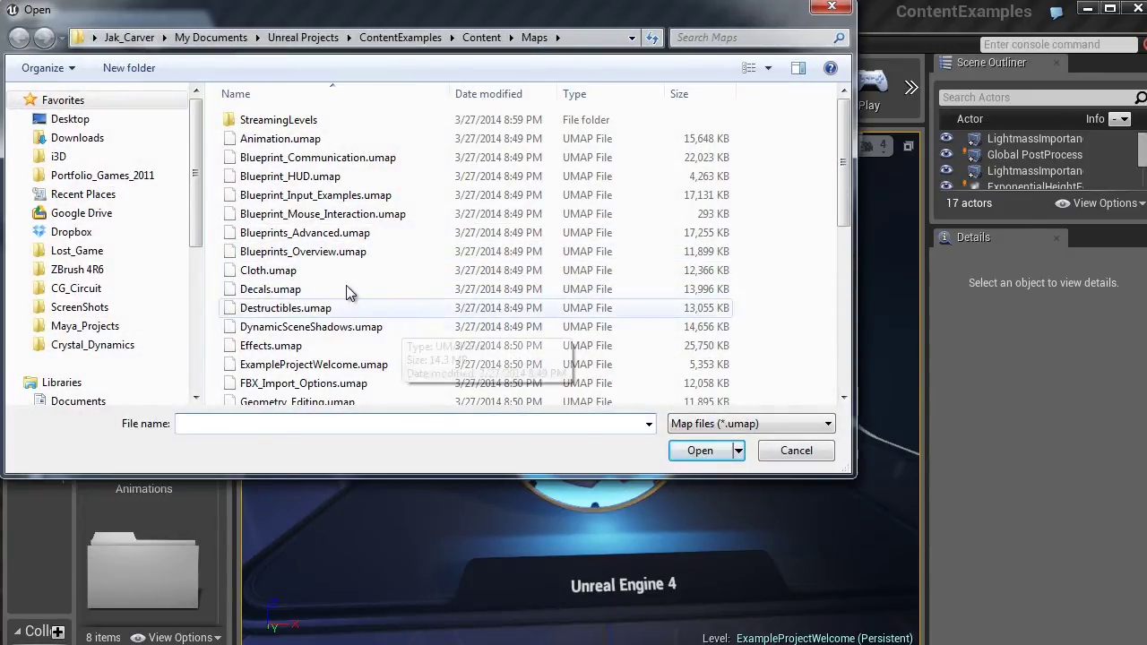
{"action": "scroll", "coordinate": [401, 301], "scroll_direction": "down", "scroll_amount": 4}
{"action": "scroll", "coordinate": [402, 300], "scroll_direction": "down", "scroll_amount": 3}
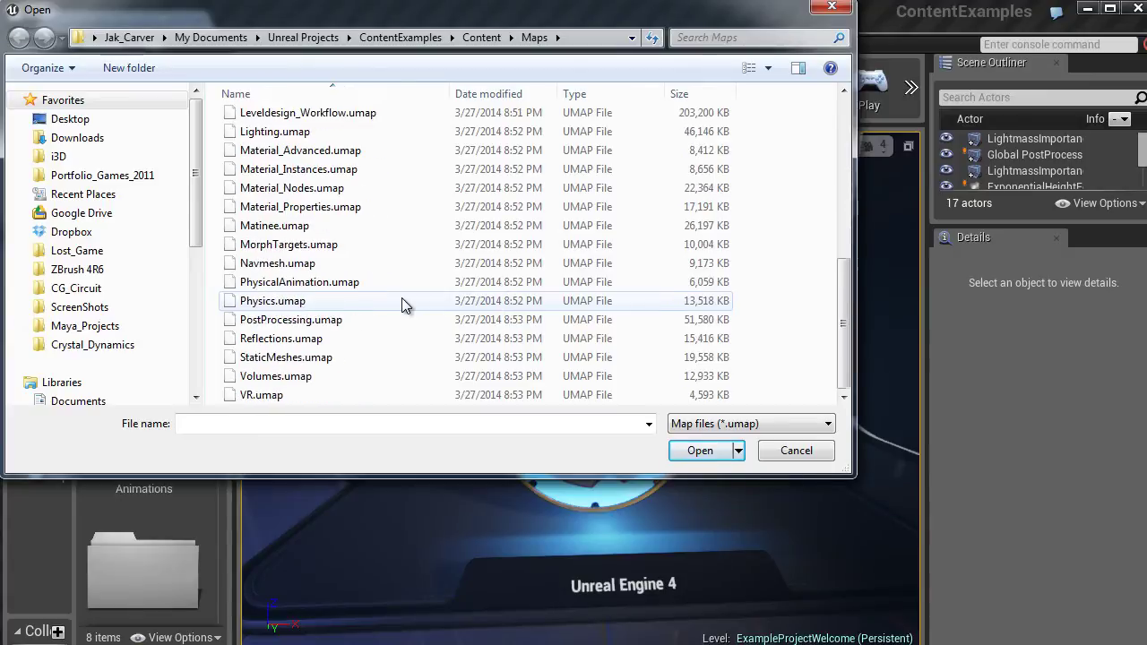
{"action": "scroll", "coordinate": [402, 301], "scroll_direction": "up", "scroll_amount": 2}
{"action": "scroll", "coordinate": [401, 301], "scroll_direction": "up", "scroll_amount": 4}
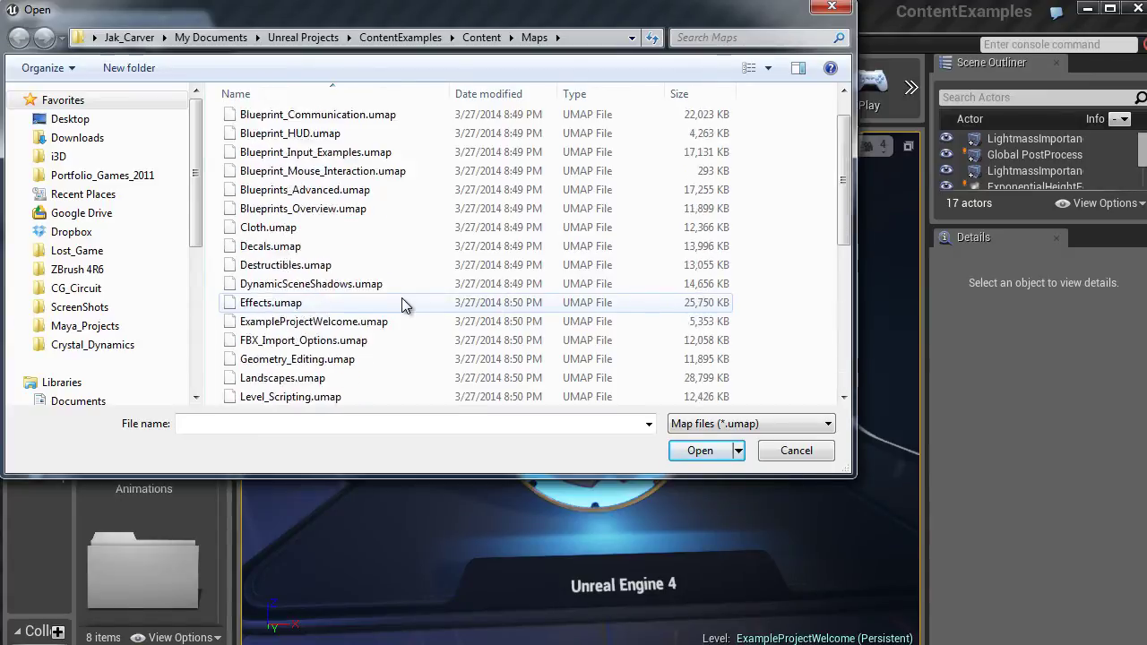
{"action": "scroll", "coordinate": [401, 301], "scroll_direction": "up", "scroll_amount": 1}
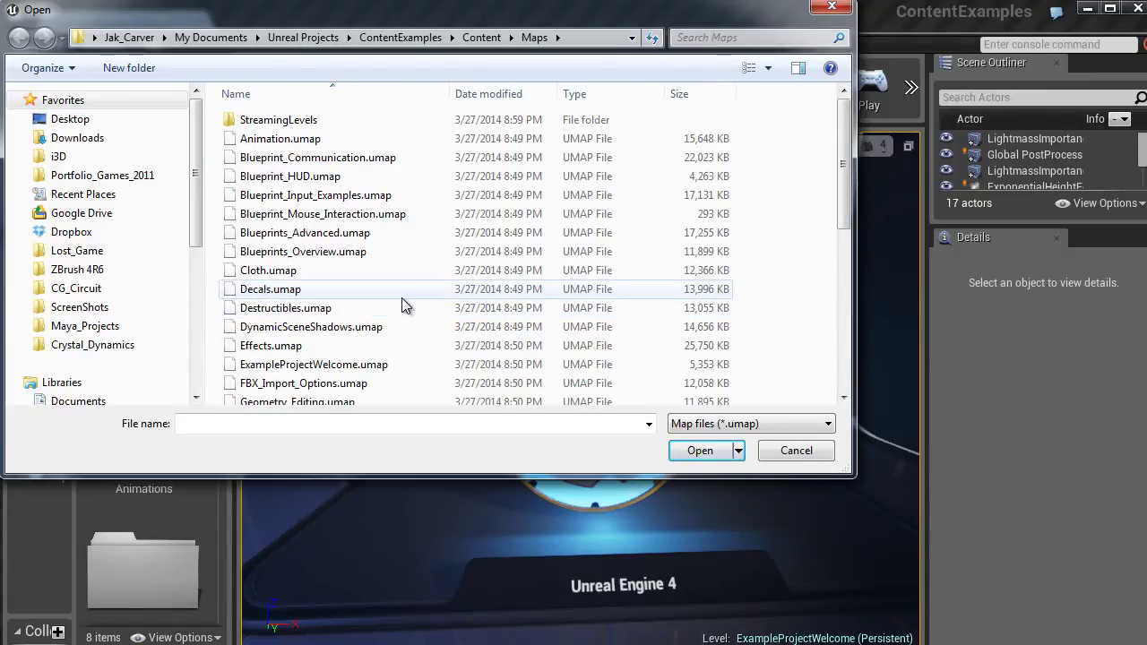
{"action": "double_click", "coordinate": [309, 140]}
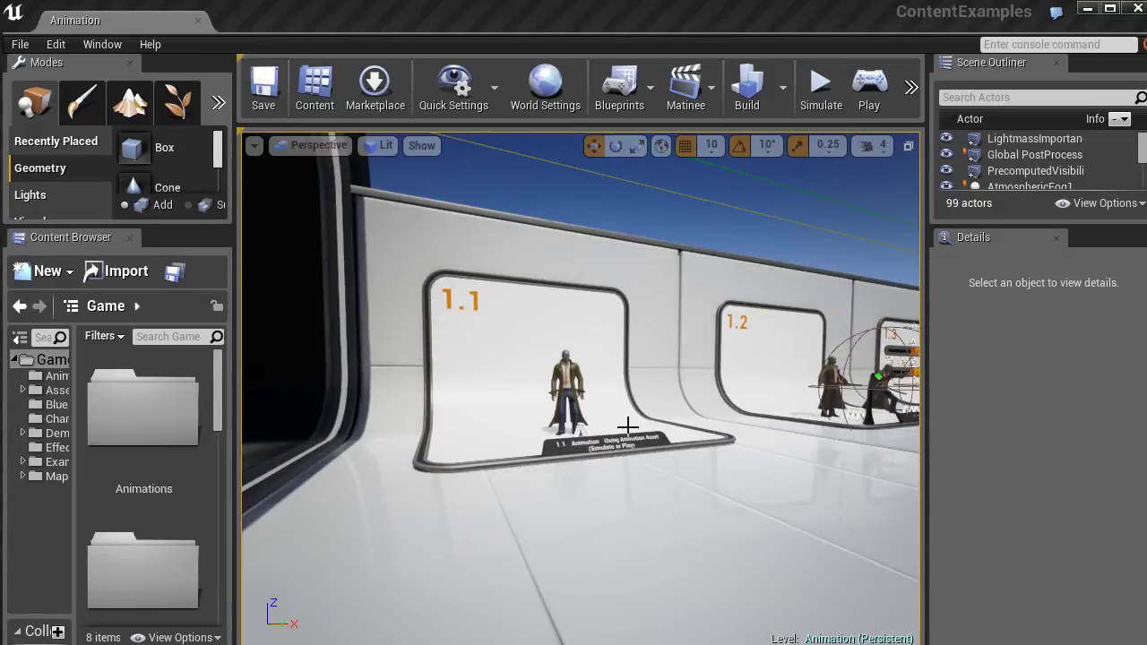
Fly the viewport down the hall to frame booth 1.1, Using Animation Asset
{"action": "mouse_move", "coordinate": [627, 428]}
{"action": "right_mouse_down"}
{"action": "mouse_move", "coordinate": [909, 422]}
{"action": "mouse_move", "coordinate": [494, 410]}
{"action": "mouse_move", "coordinate": [694, 412]}
{"action": "right_mouse_up"}
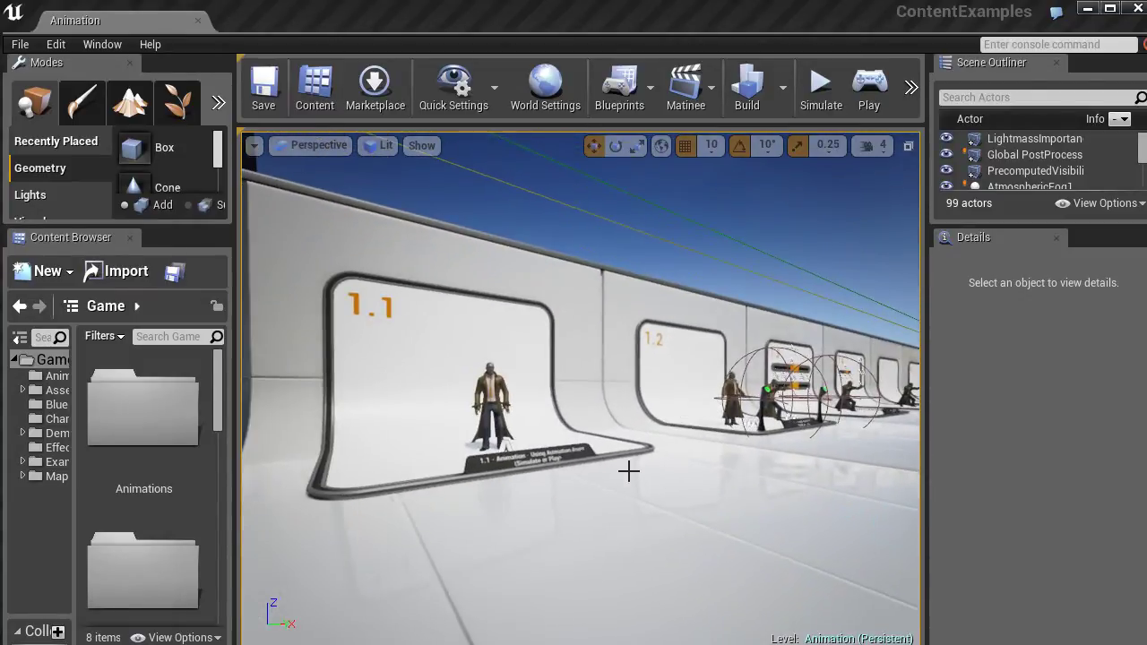
{"action": "mouse_move", "coordinate": [630, 469]}
{"action": "left_mouse_down"}
{"action": "mouse_move", "coordinate": [625, 160]}
{"action": "mouse_move", "coordinate": [491, 141]}
{"action": "mouse_move", "coordinate": [496, 157]}
{"action": "left_mouse_up"}
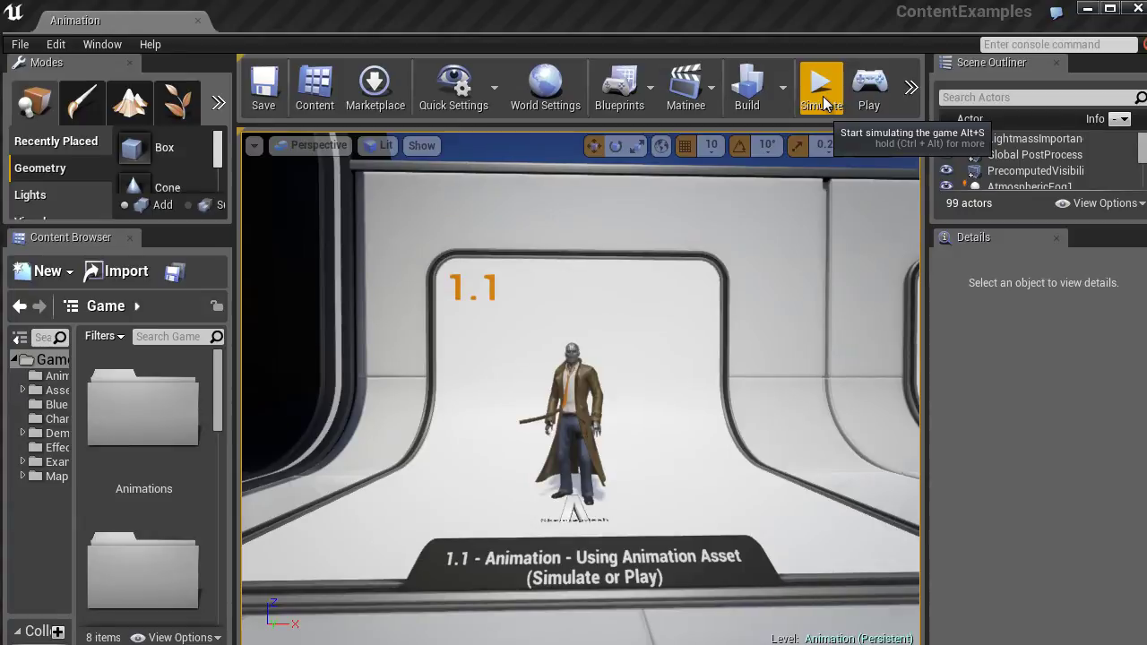
Simulate and stop the level, then select the Owen character in booth 1.1
{"action": "left_click", "coordinate": [822, 96]}
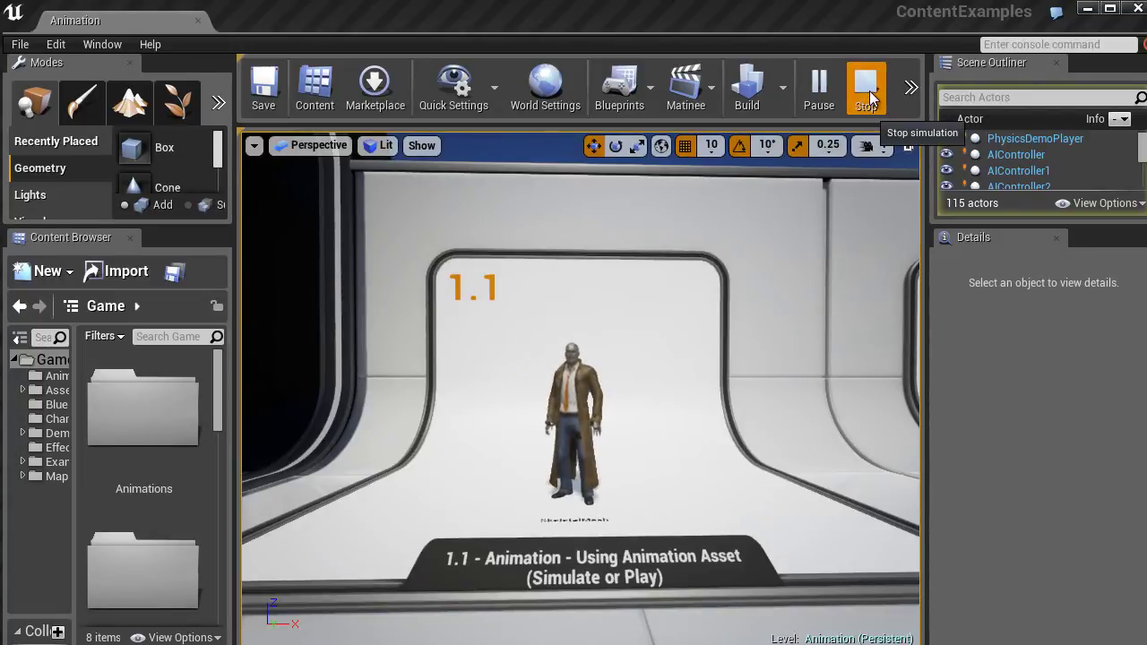
{"action": "left_click", "coordinate": [865, 90]}
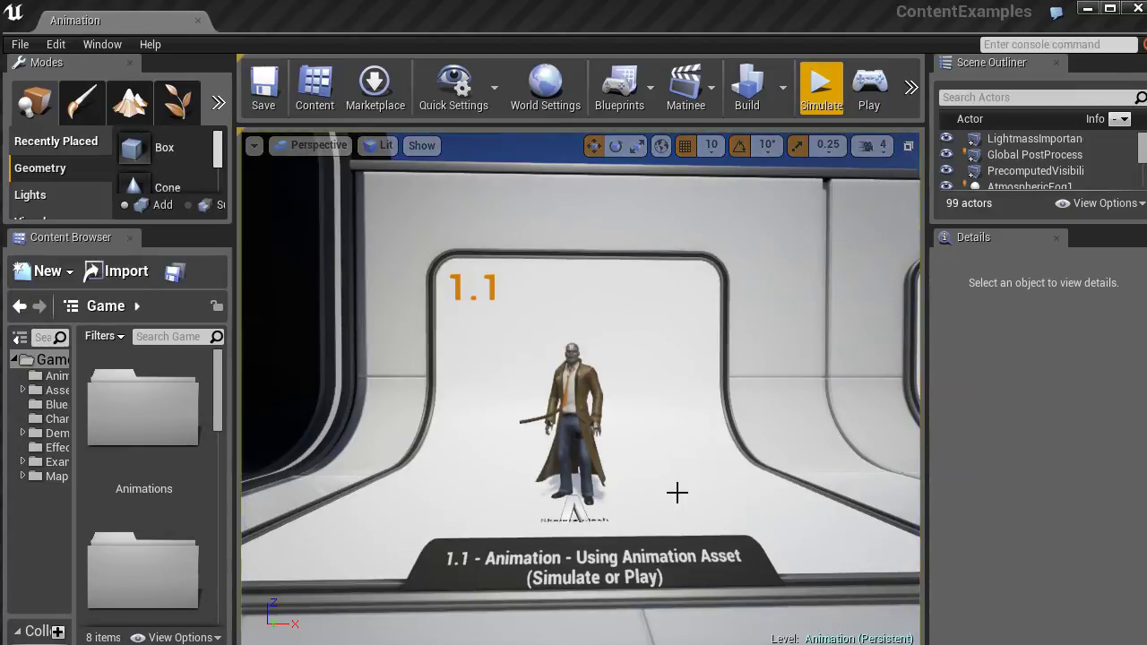
{"action": "left_click", "coordinate": [577, 399]}
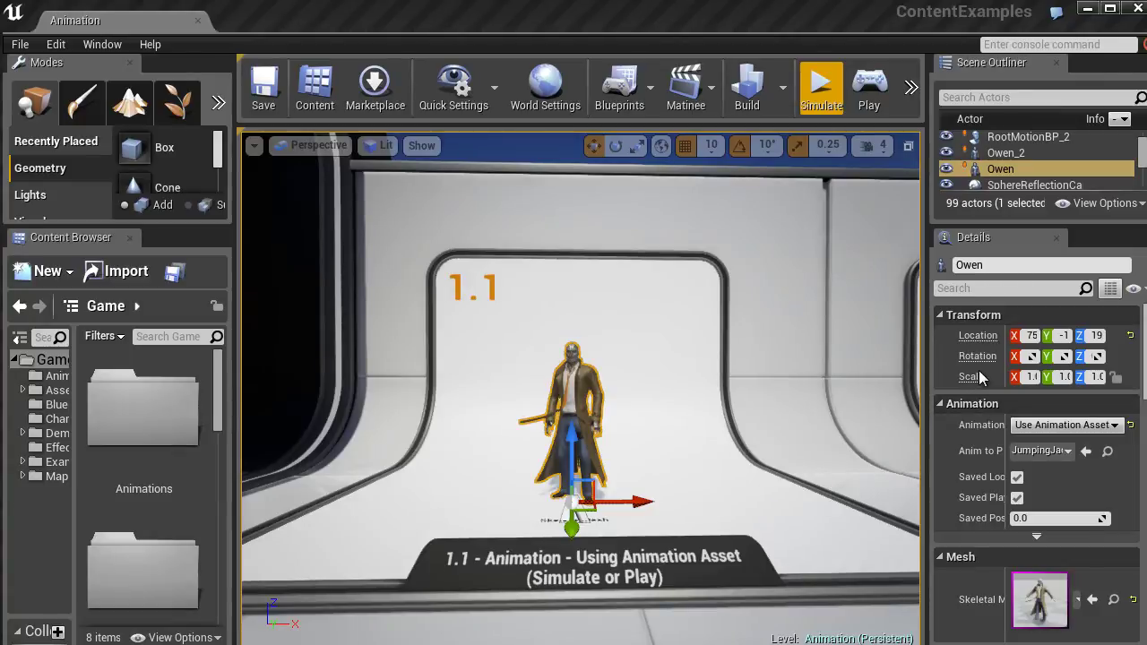
Review Owen's Mesh, Materials and Clothing details, then deselect him in the viewport
{"action": "scroll", "coordinate": [979, 376], "scroll_direction": "down", "scroll_amount": 4}
{"action": "scroll", "coordinate": [979, 376], "scroll_direction": "down", "scroll_amount": 1}
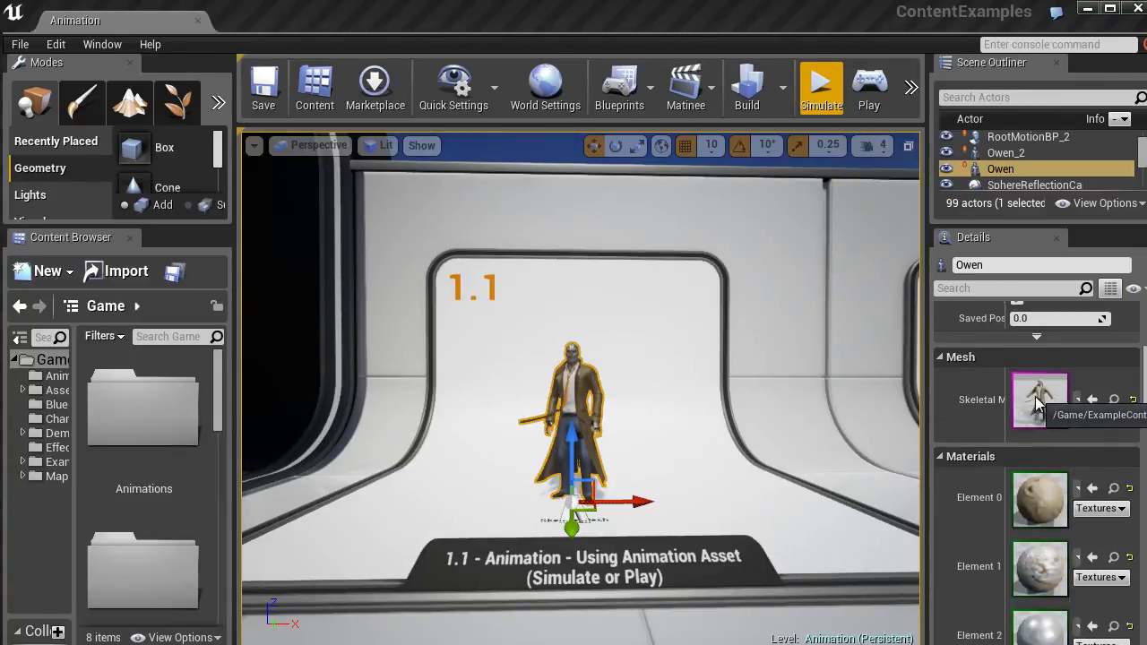
{"action": "scroll", "coordinate": [963, 396], "scroll_direction": "down", "scroll_amount": 3}
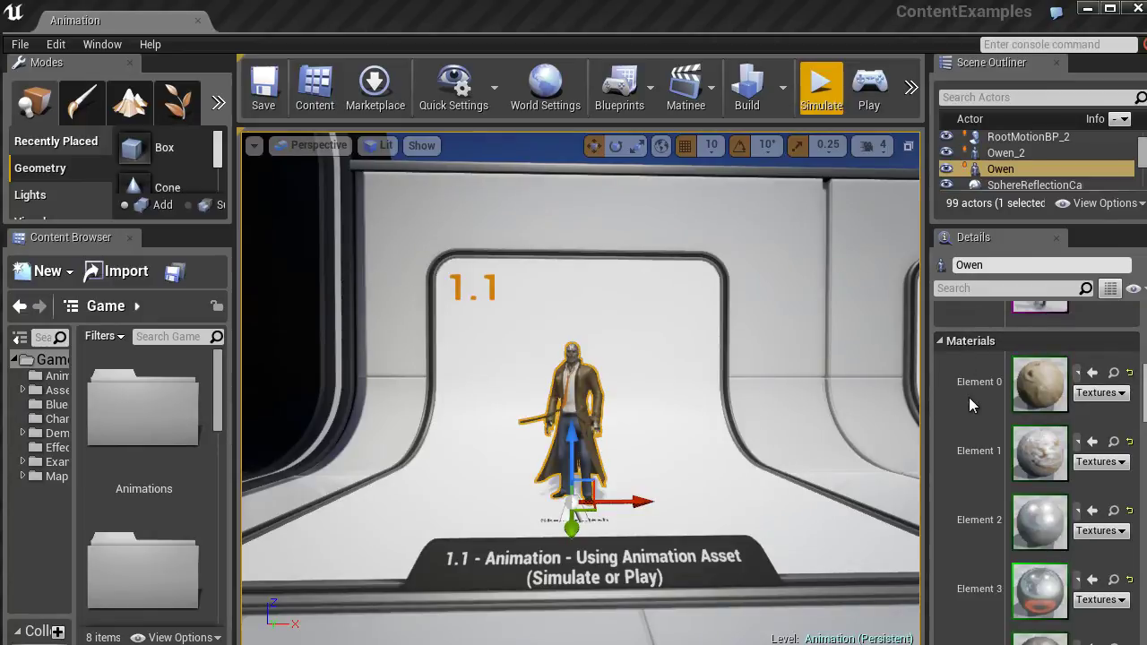
{"action": "scroll", "coordinate": [1040, 385], "scroll_direction": "down", "scroll_amount": 3}
{"action": "scroll", "coordinate": [1039, 399], "scroll_direction": "down", "scroll_amount": 3}
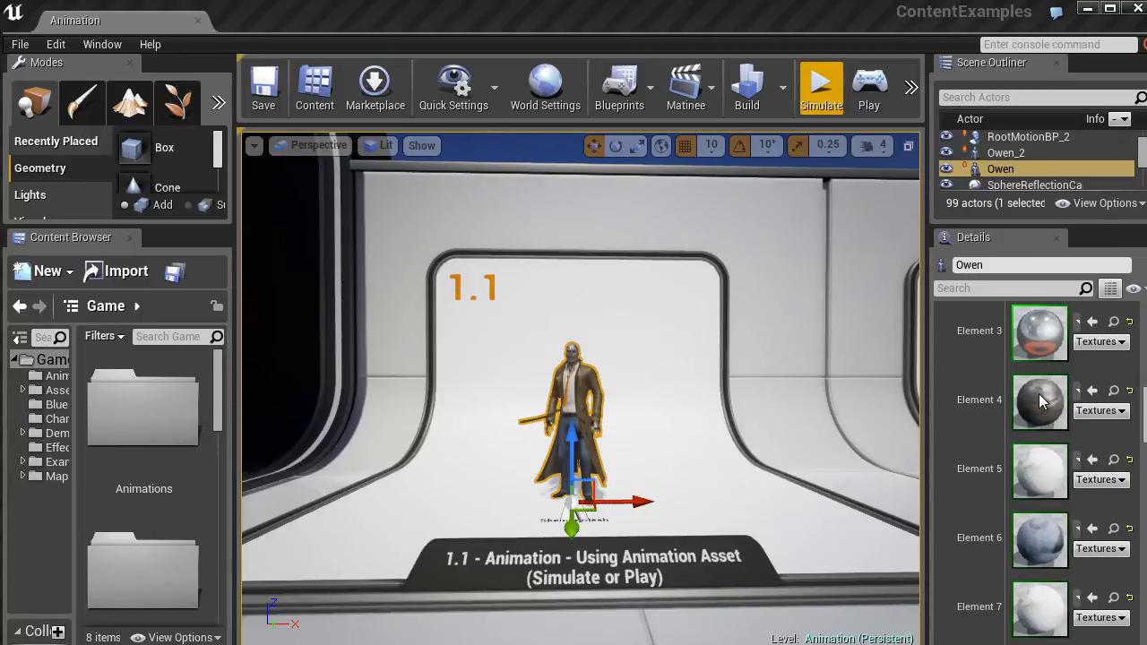
{"action": "scroll", "coordinate": [1034, 407], "scroll_direction": "down", "scroll_amount": 4}
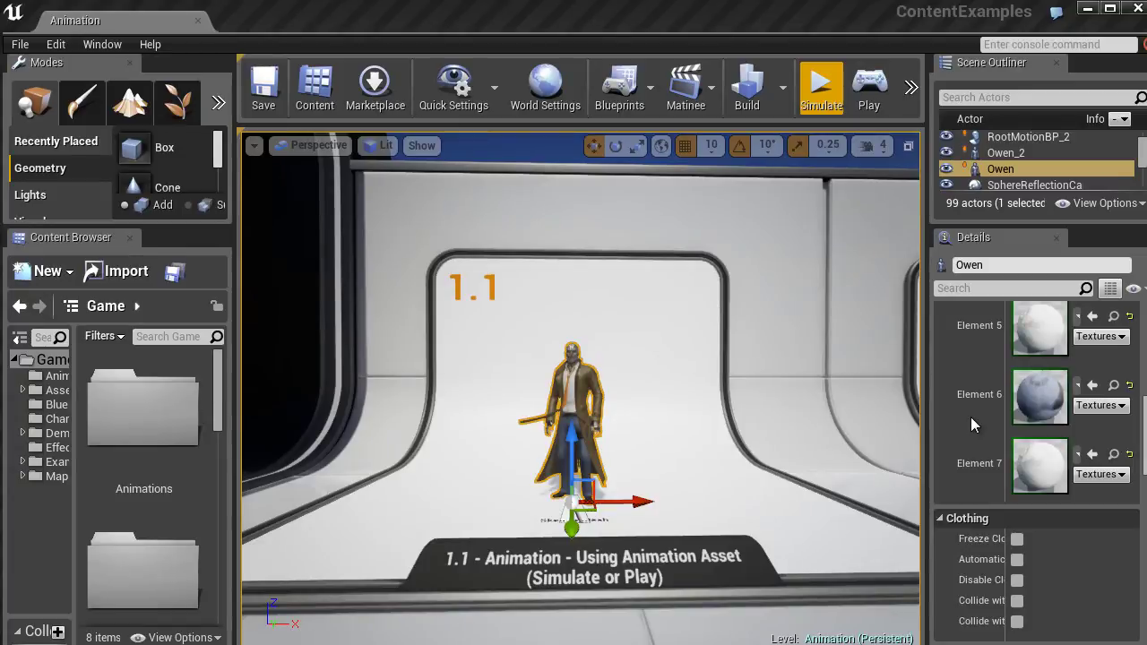
{"action": "scroll", "coordinate": [974, 422], "scroll_direction": "up", "scroll_amount": 3}
{"action": "scroll", "coordinate": [974, 422], "scroll_direction": "up", "scroll_amount": 3}
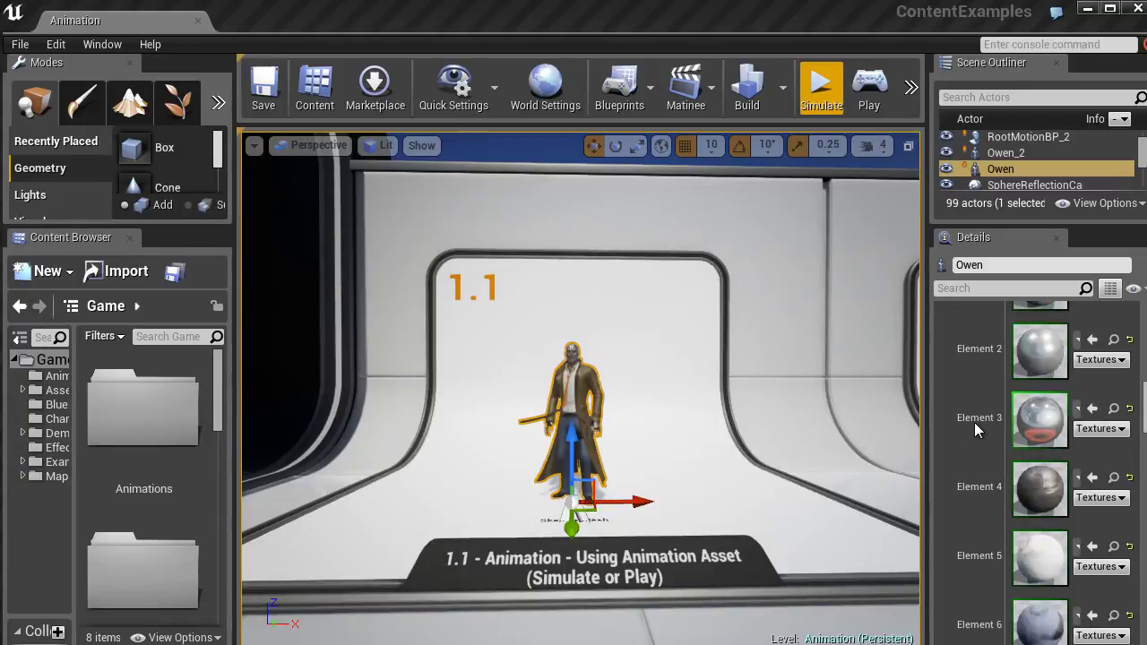
{"action": "scroll", "coordinate": [974, 422], "scroll_direction": "up", "scroll_amount": 3}
{"action": "scroll", "coordinate": [974, 422], "scroll_direction": "up", "scroll_amount": 2}
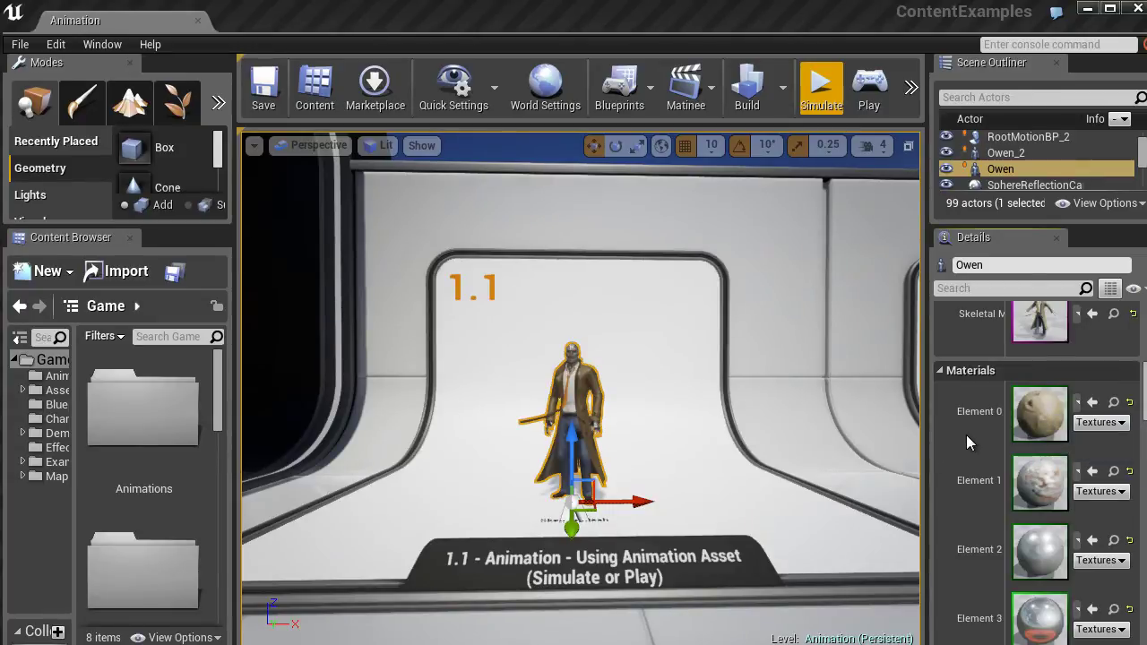
{"action": "left_click", "coordinate": [753, 436]}
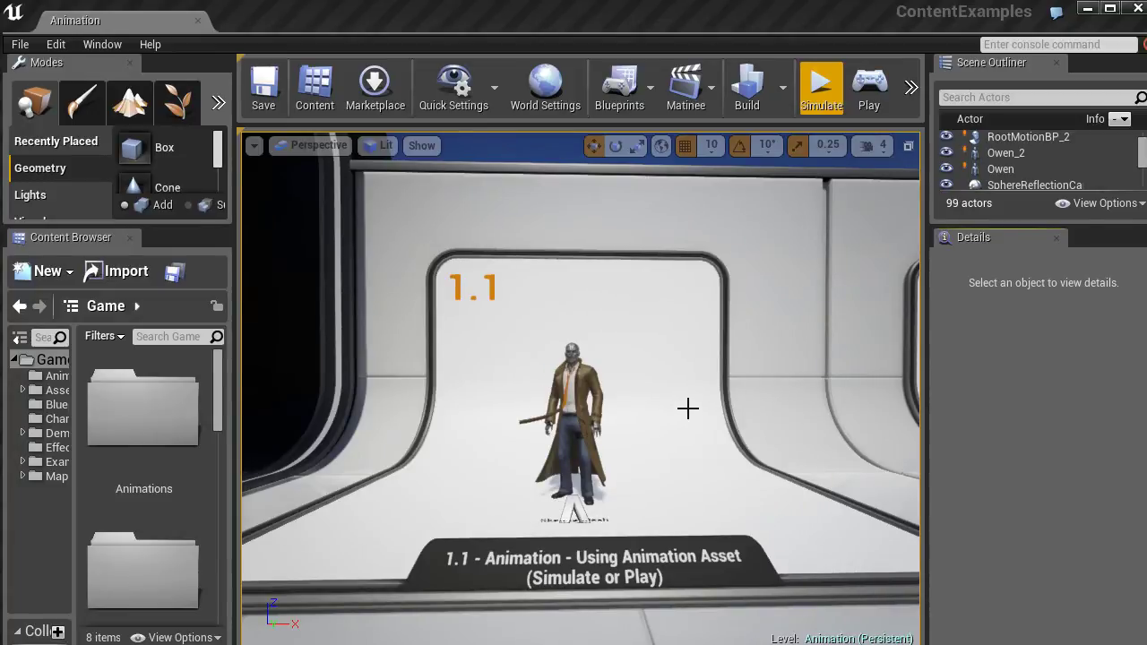
Browse the Marketplace to Epic Games' free Shooter Game sample page
{"action": "left_click", "coordinate": [376, 92]}
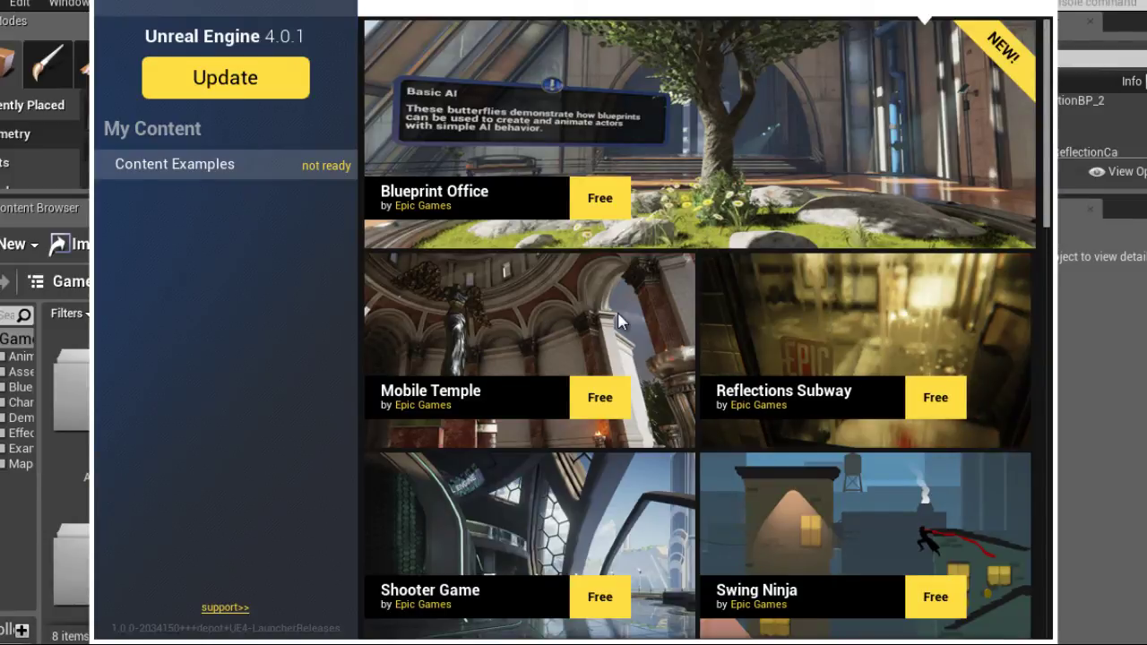
{"action": "scroll", "coordinate": [567, 304], "scroll_direction": "down", "scroll_amount": 3}
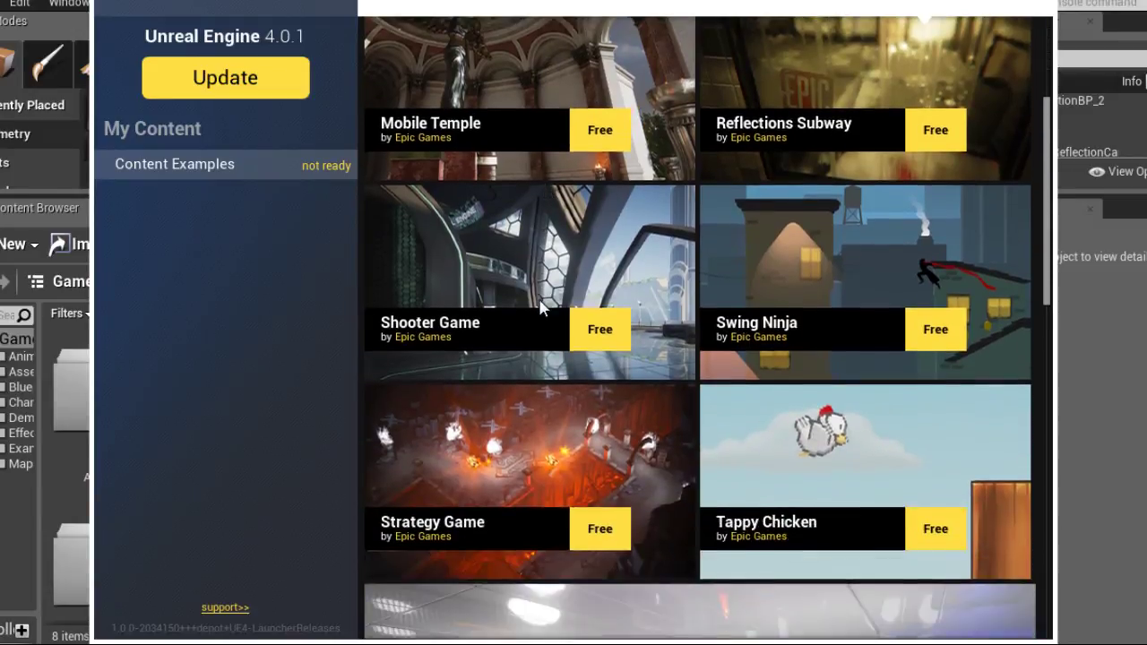
{"action": "scroll", "coordinate": [513, 302], "scroll_direction": "down", "scroll_amount": 1}
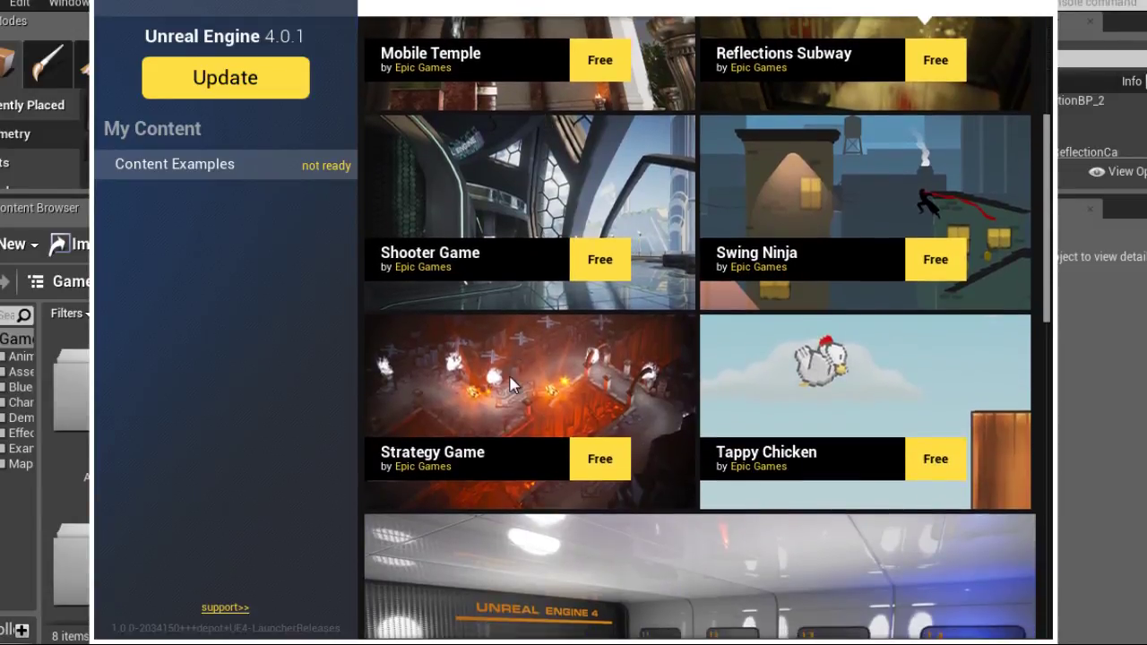
{"action": "left_click", "coordinate": [549, 269]}
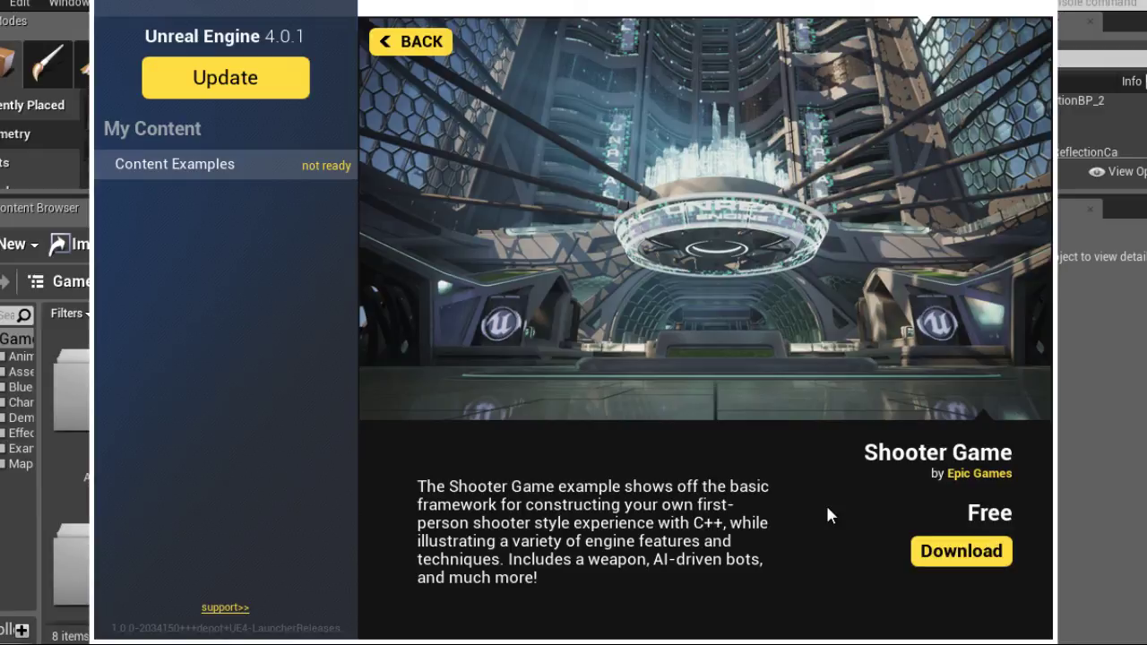
Start downloading Shooter Game into My Content
{"action": "left_click", "coordinate": [968, 560]}
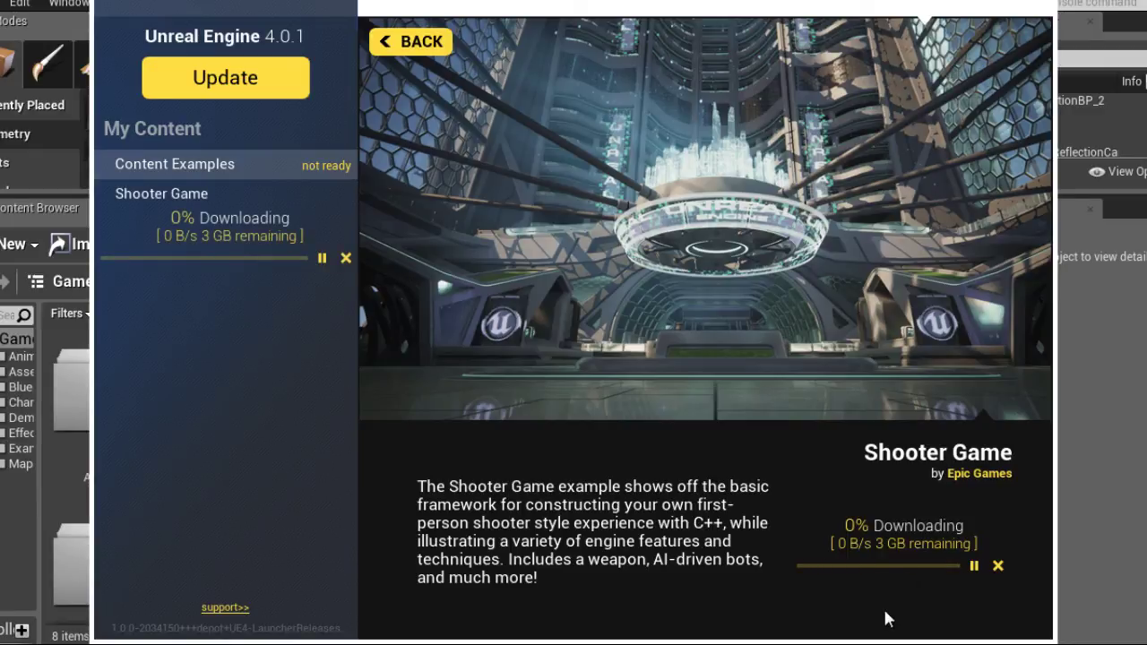